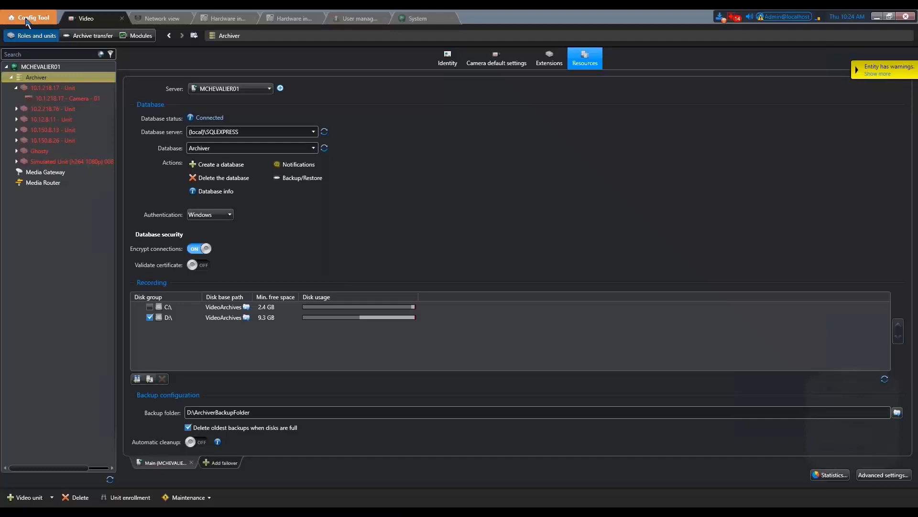
- Go back to the Config Tool home page of tasks
click(26, 20)
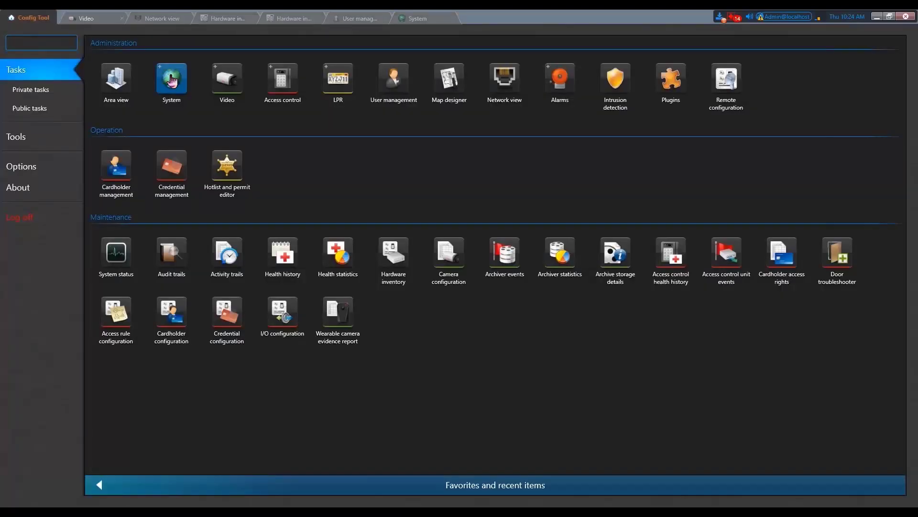
- In User password settings, require 1 lower case, 1 numerical and 1 special character, then apply
mouse_move(171, 81)
click(177, 172)
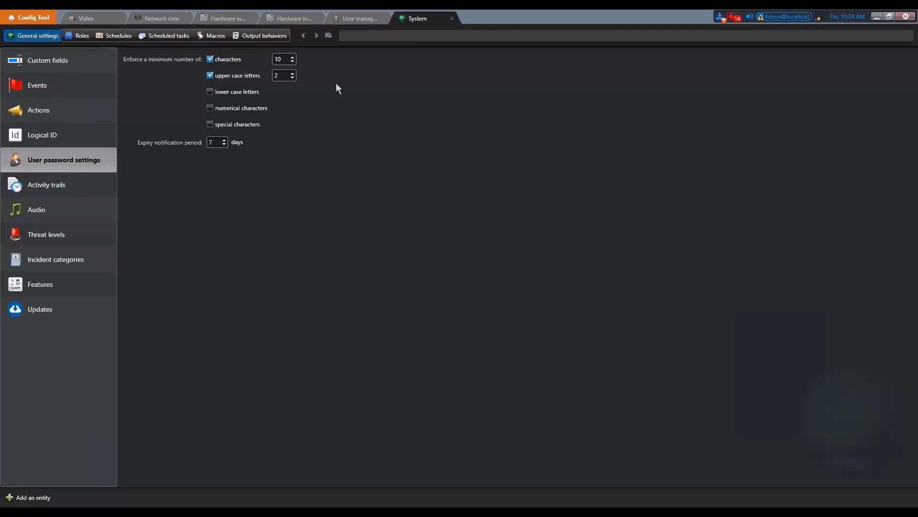
click(209, 92)
click(210, 108)
click(210, 124)
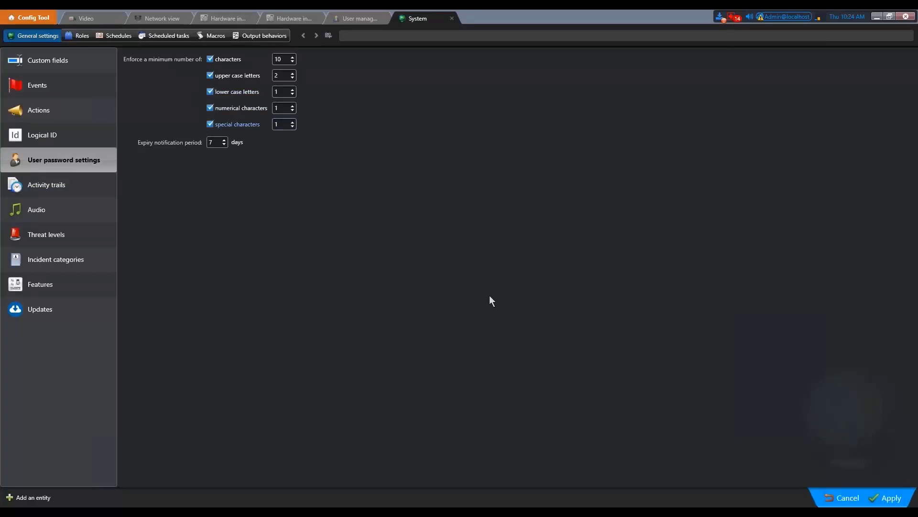
click(891, 496)
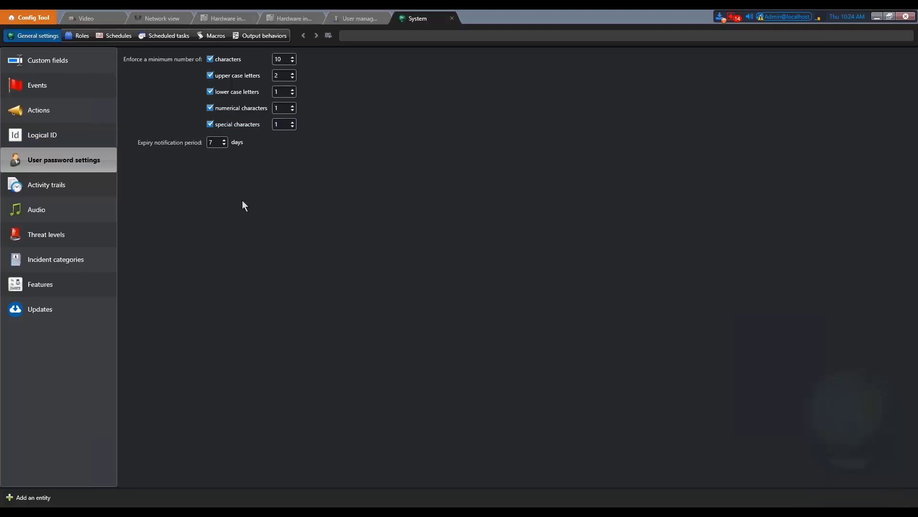
- In User management, create a user in the Patroller users group and begin typing its password
click(29, 18)
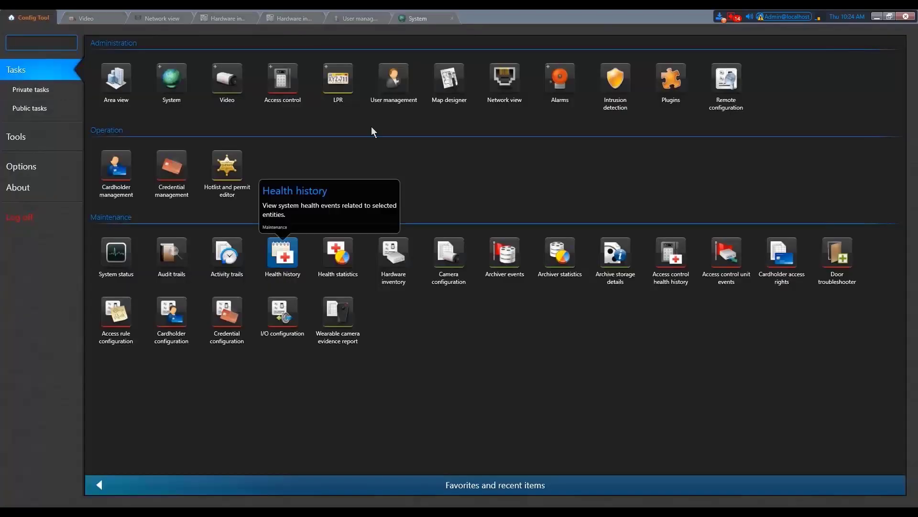
click(392, 85)
right_click(64, 195)
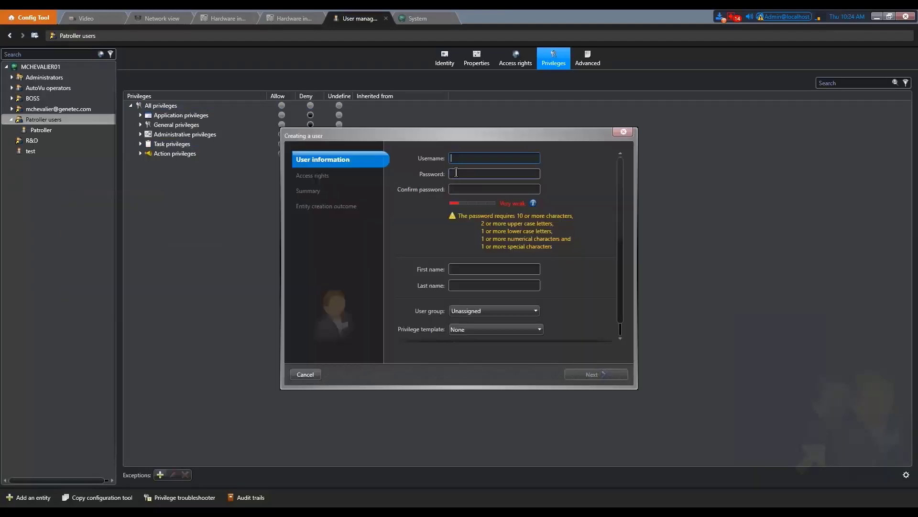
key(Tab)
text(p)
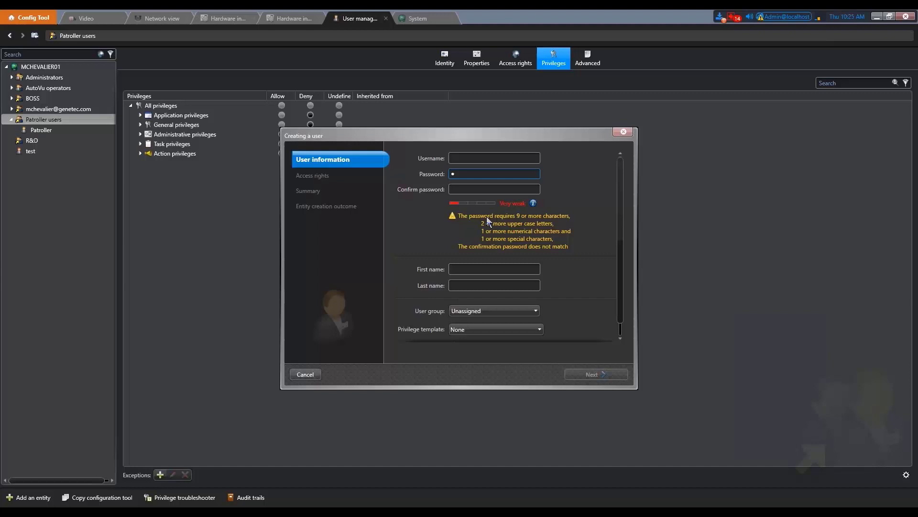
text(atrolleruser)
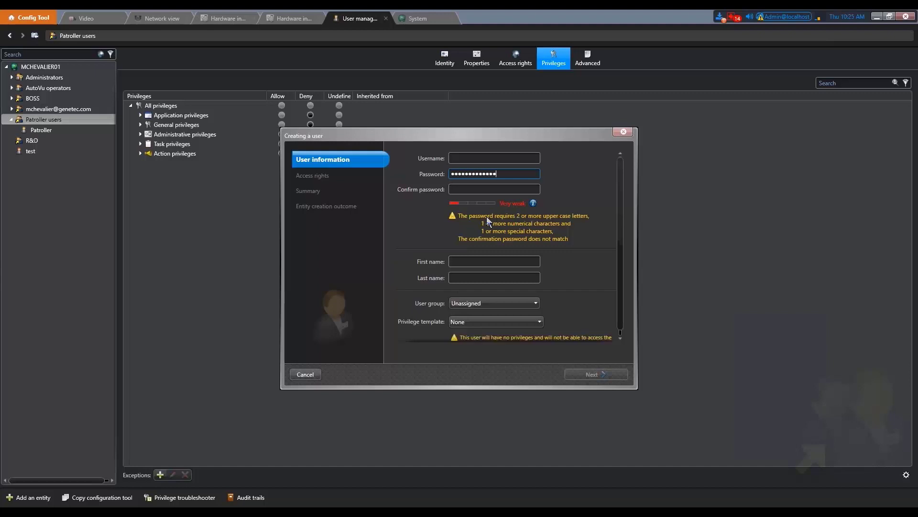
text(passwo)
- Lengthen the password until it rates Very strong, still lacking 2 upper case letters
mouse_move(534, 205)
mouse_move(466, 204)
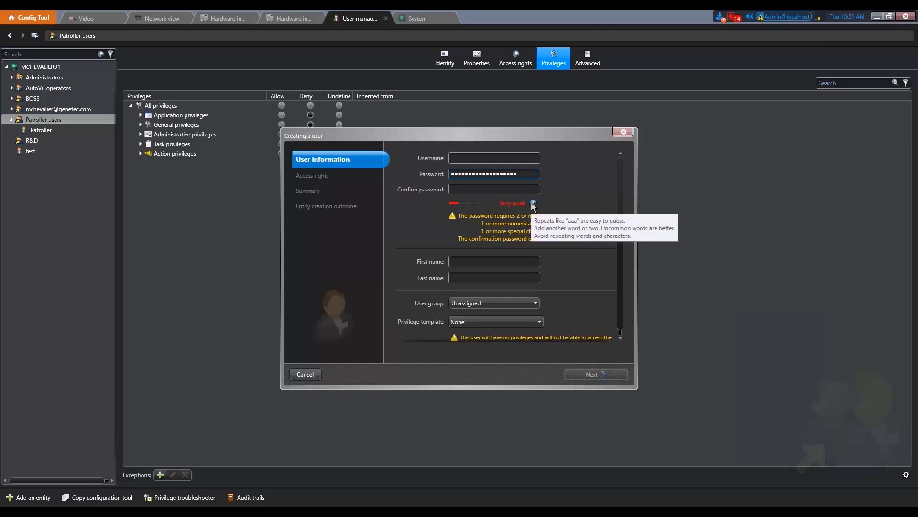
text(•••••••••)
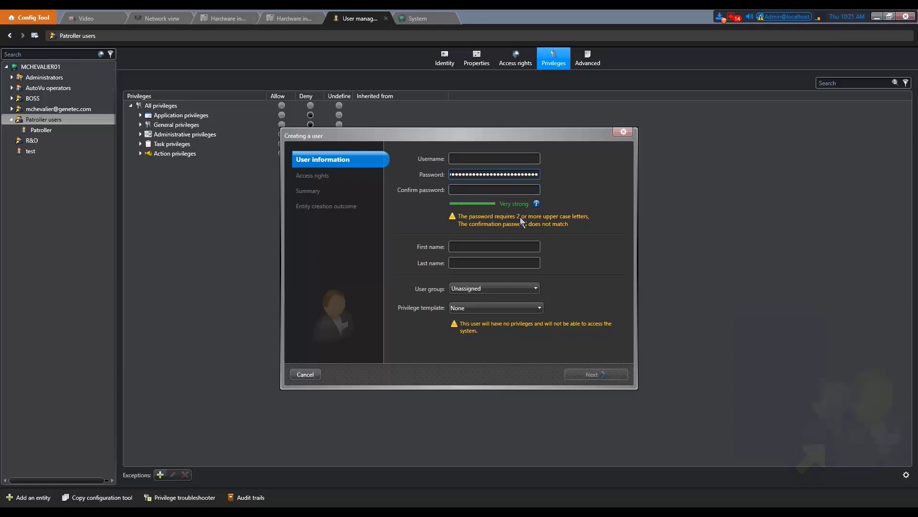
- Cancel the Creating a user wizard, returning to the Patroller users privileges page
click(304, 375)
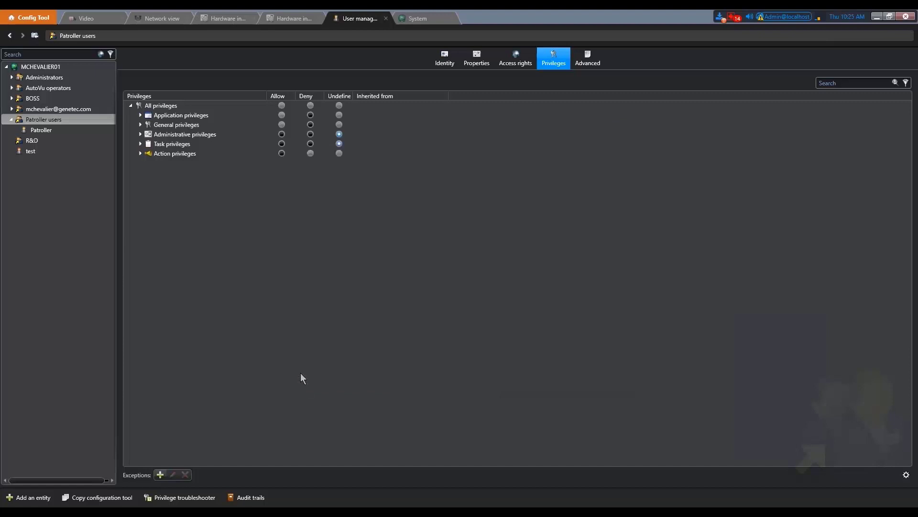
- Log off from Config Tool without saving the opened tasks
click(24, 17)
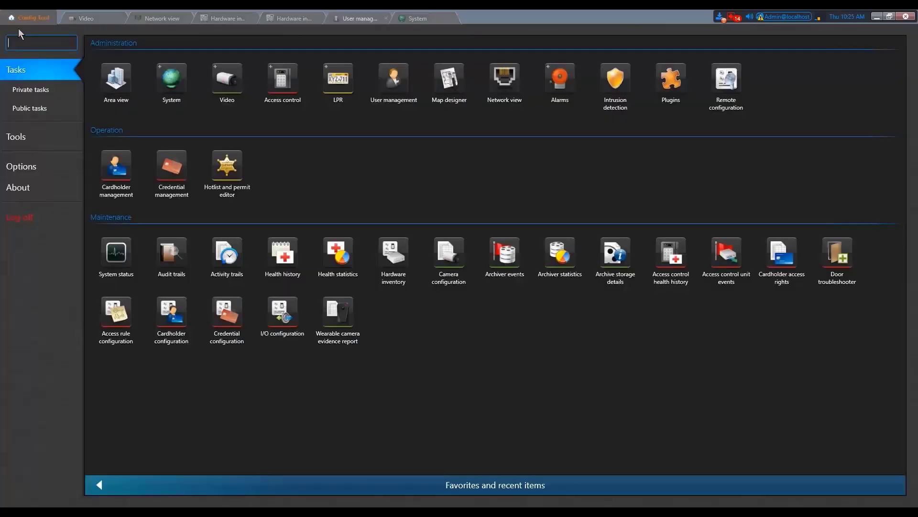
click(27, 219)
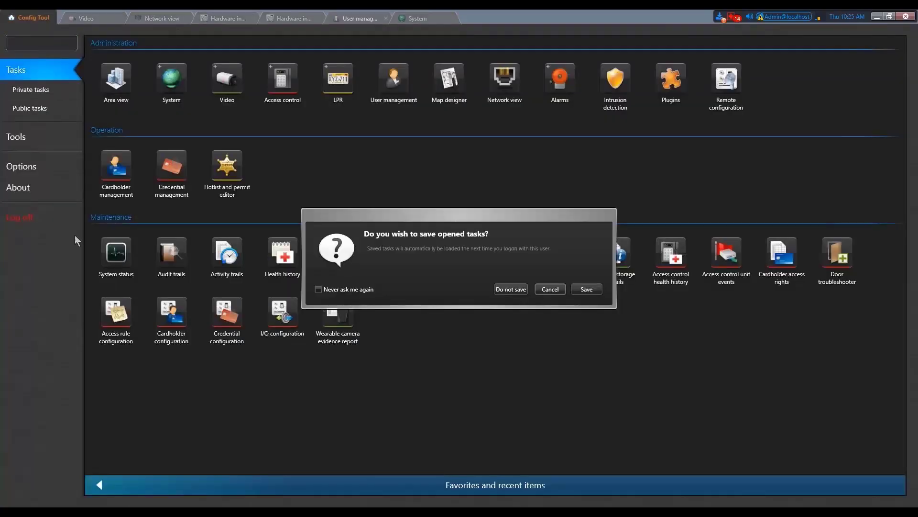
click(515, 288)
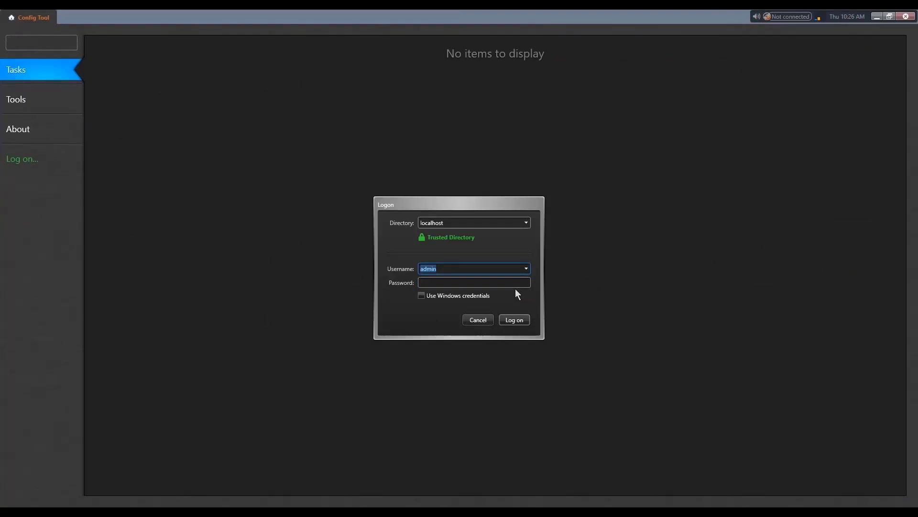
- Attempt two administrator logons with wrong passwords, drawing an invalid credential error
click(519, 282)
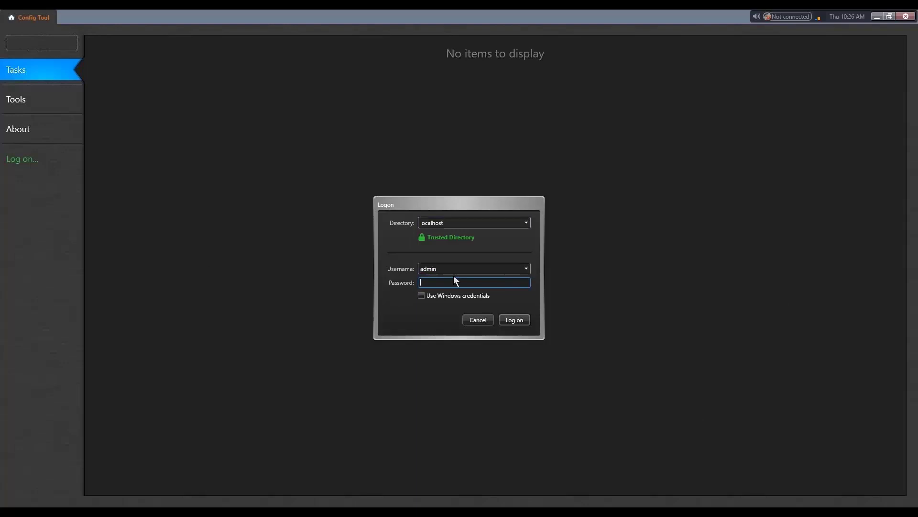
key(Return)
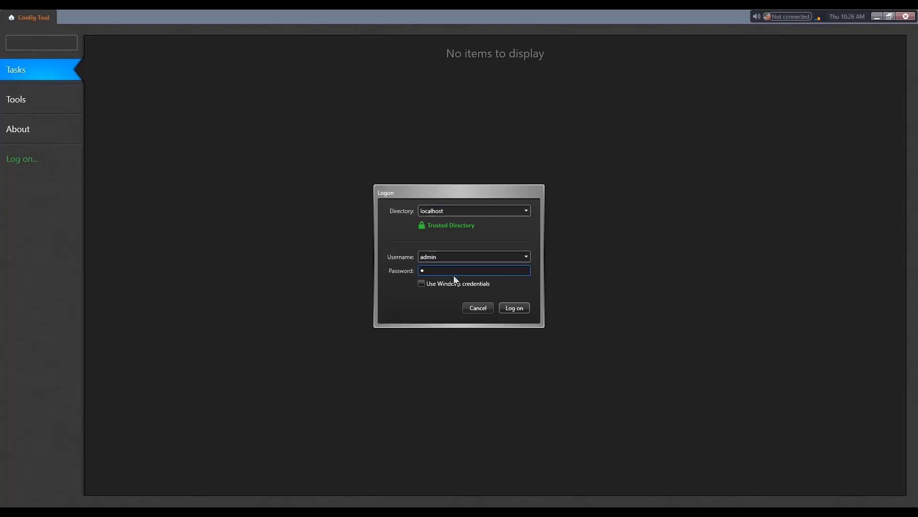
text(••••)
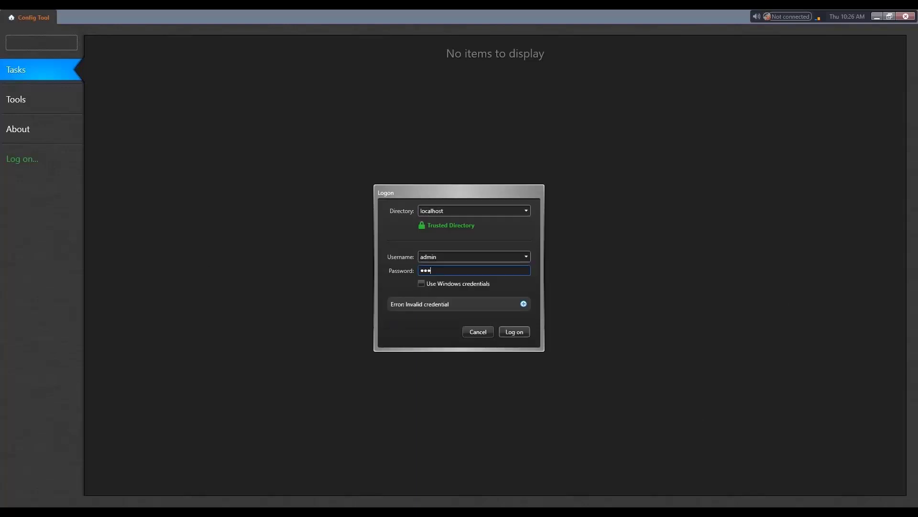
text(••••)
key(Return)
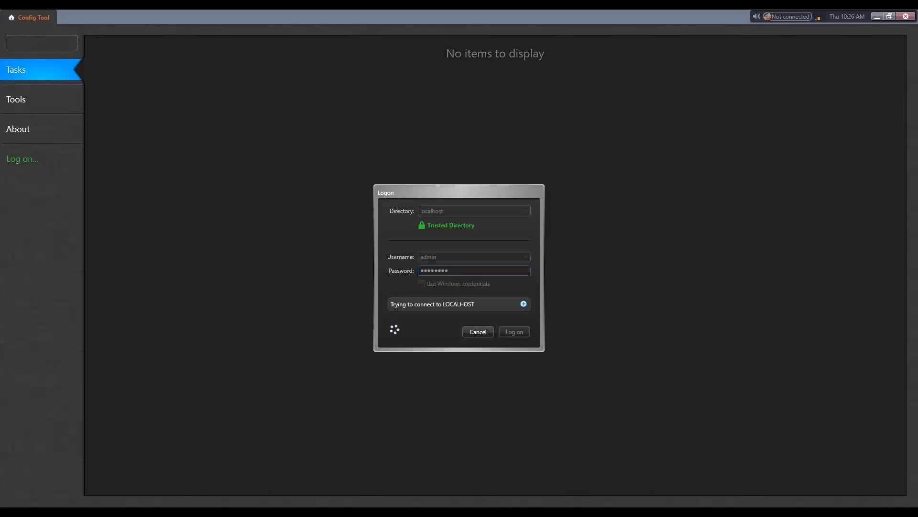
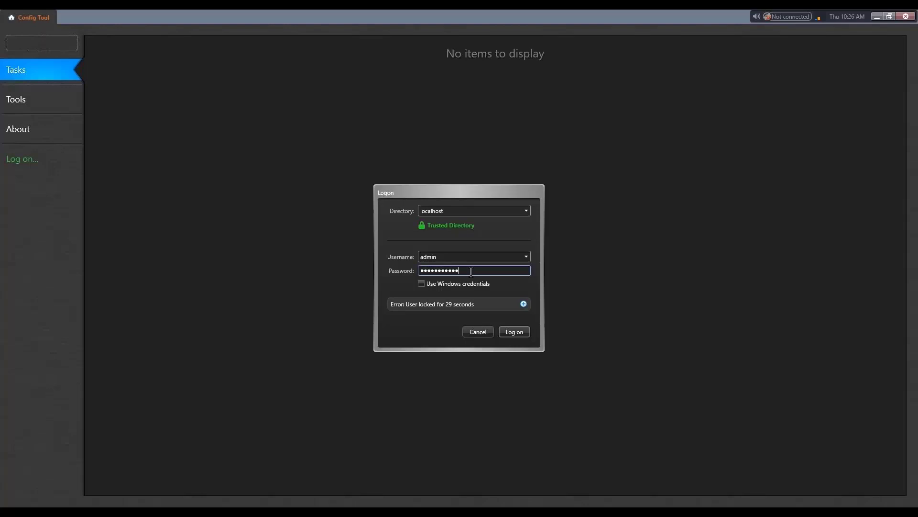
- Clear the admin Password field and enter a new password during the lockout countdown
text(a)
key(BackSpace)
key(BackSpace)
key(BackSpace)
key(BackSpace)
key(BackSpace)
key(BackSpace)
key(BackSpace)
key(BackSpace)
key(BackSpace)
key(BackSpace)
key(BackSpace)
key(BackSpace)
text(password)
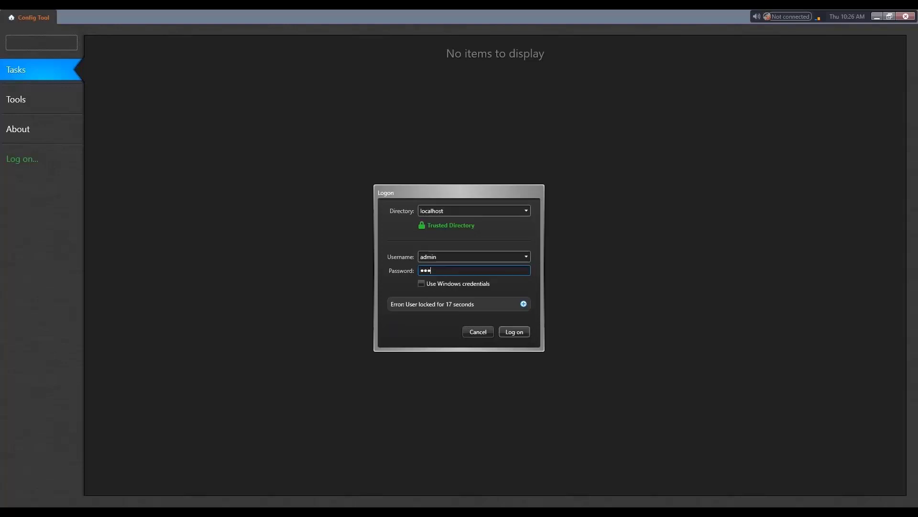
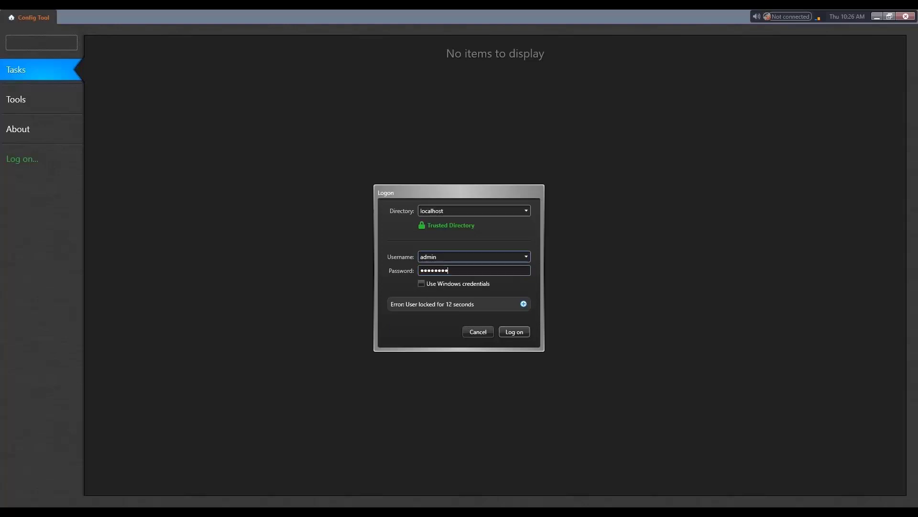
- Attempt a logon with the wrong username 'testet' to get an 'Invalid credential' error
key(shift+Tab)
text(testet)
key(Return)
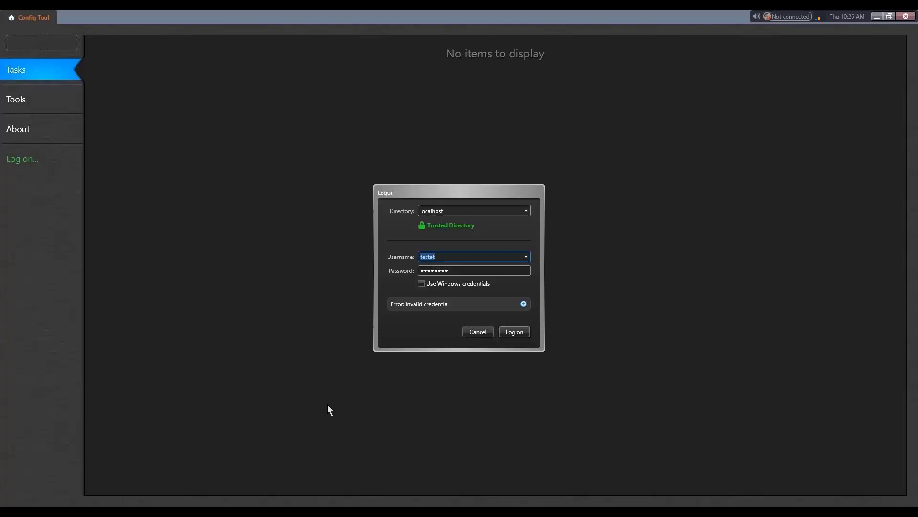
- Dismiss the logon, close Config Tool, and advance to the unauthorized-access slide's bullet points
click(473, 333)
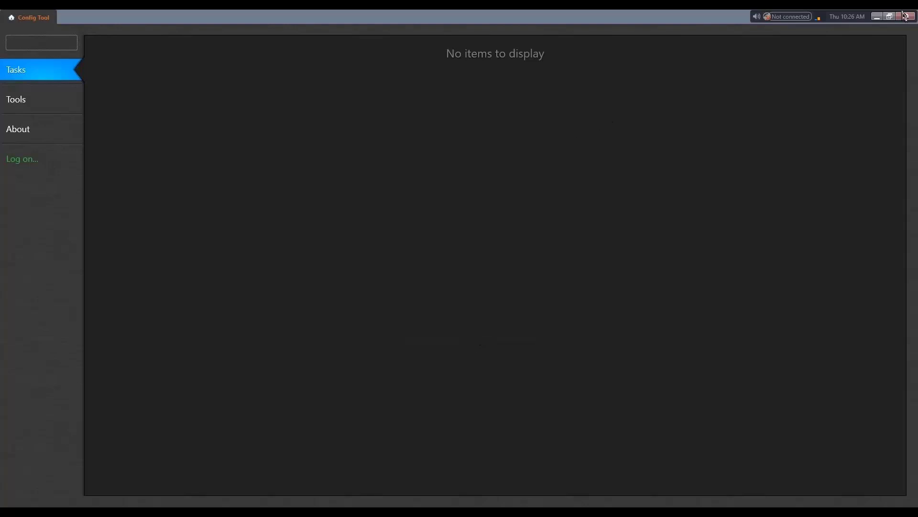
click(877, 17)
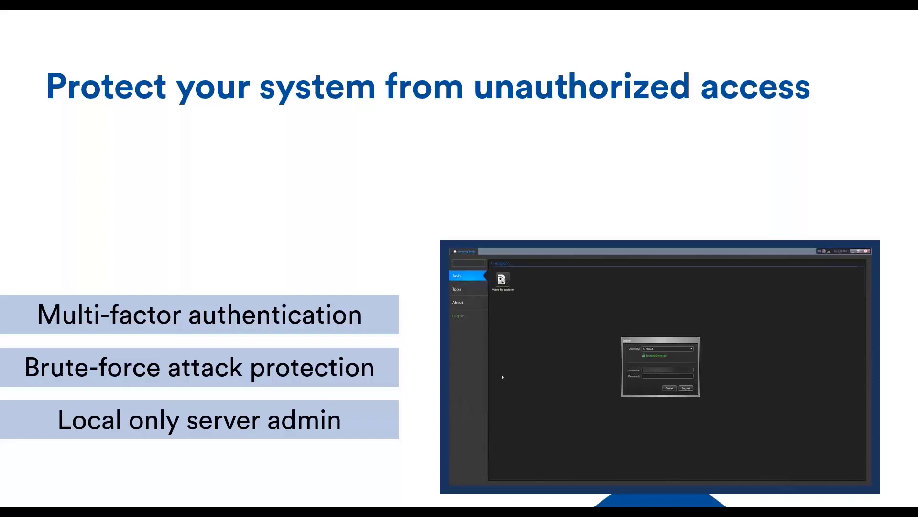
click(359, 502)
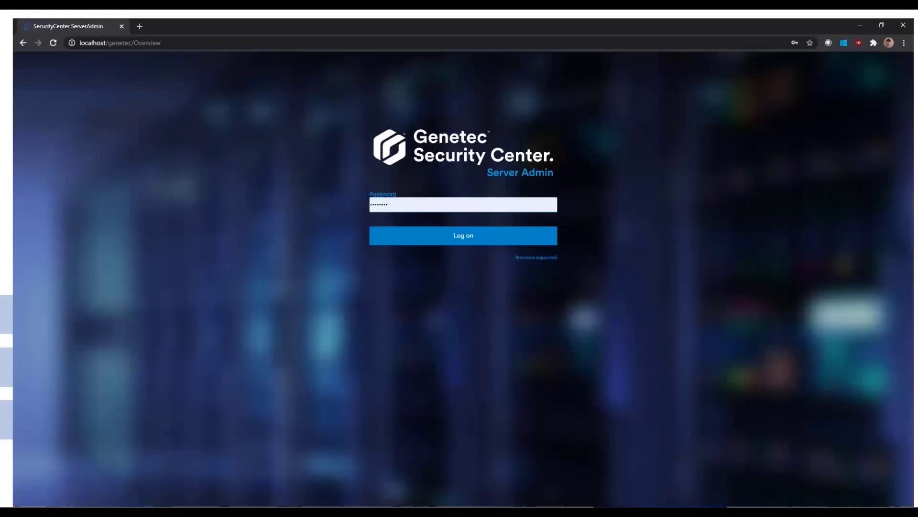
- Log on to Server Admin and save Connection settings set to 'Local machine only'
click(435, 237)
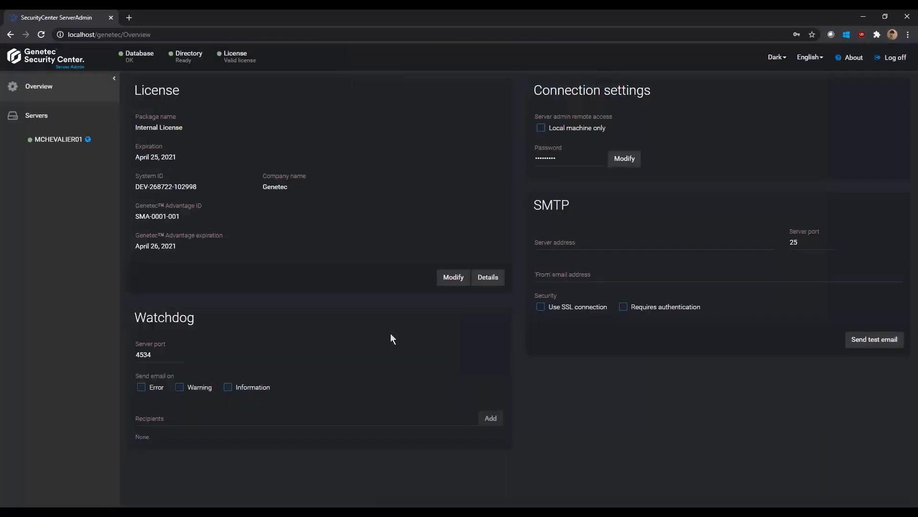
click(567, 131)
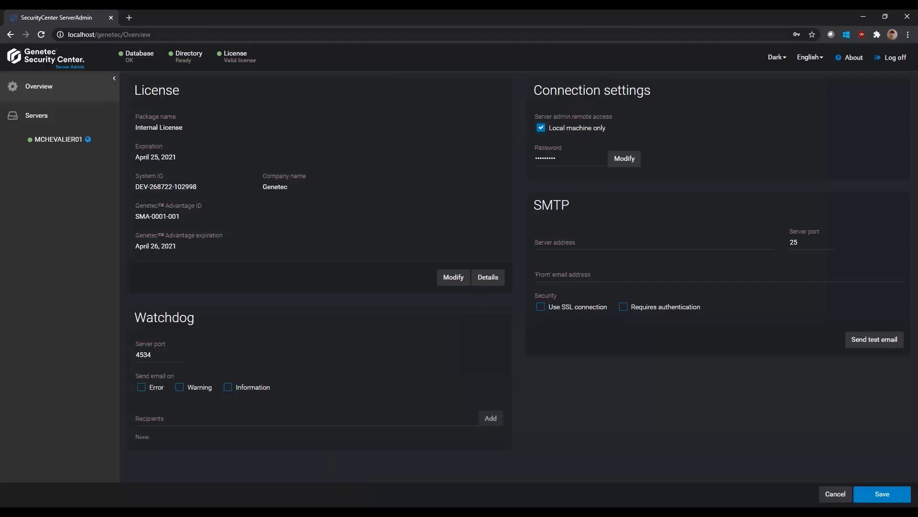
click(880, 498)
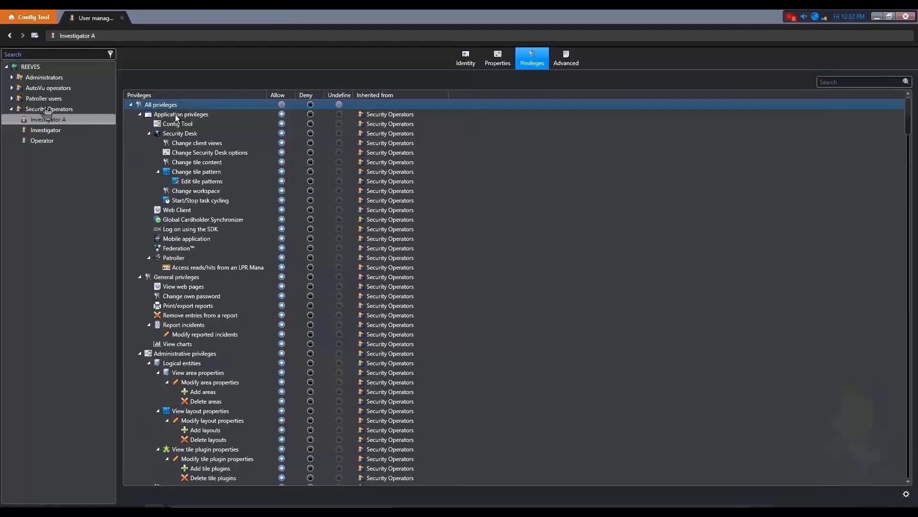
- Collapse Investigator A's All privileges tree and show the user's Advanced settings
click(176, 115)
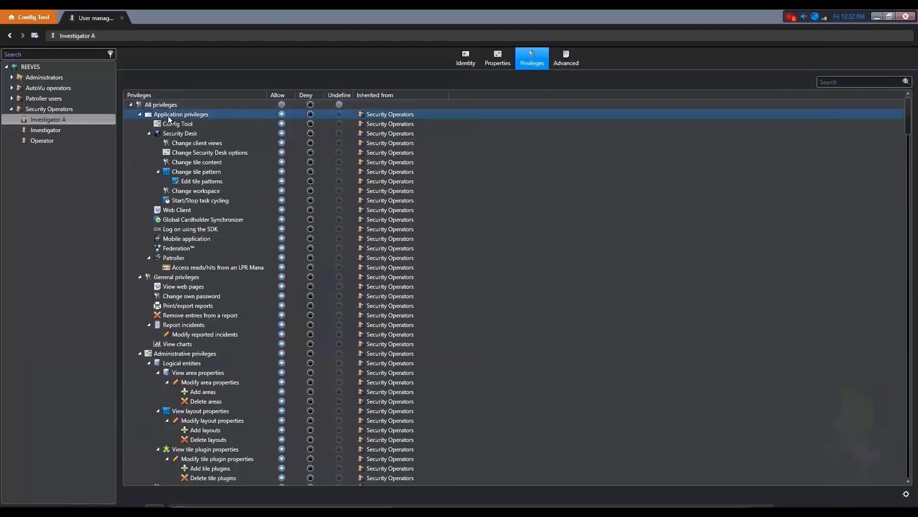
double_click(132, 104)
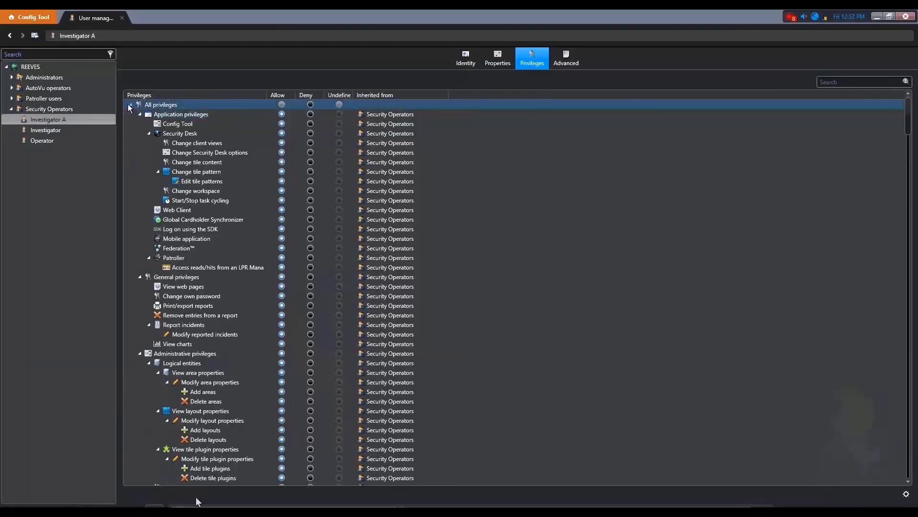
click(567, 57)
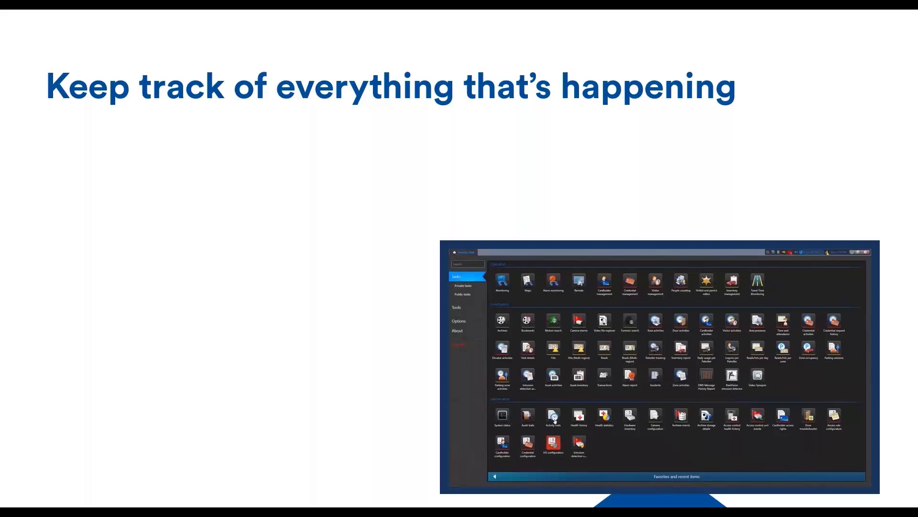
- Reveal the 'User activity' and 'Audit trails' points on the keep-track slide
click(350, 500)
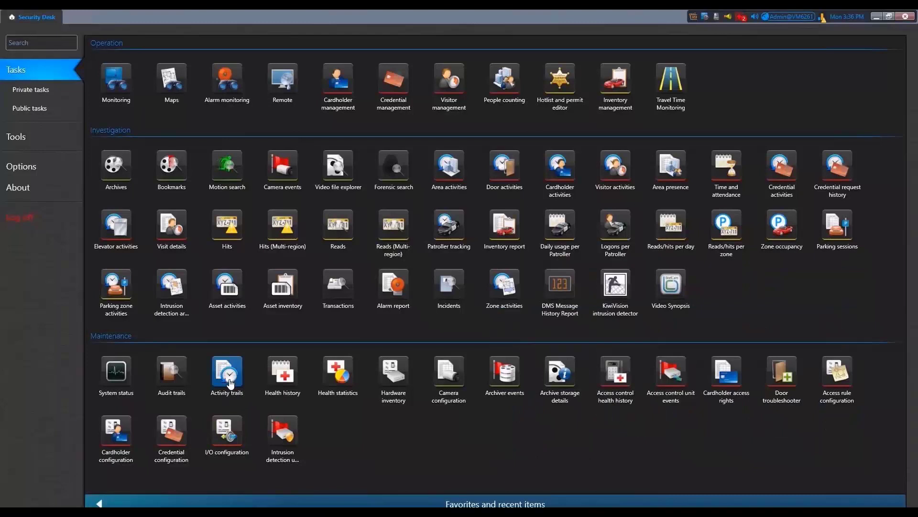
- Generate an Activity trails report filtered by Activities, Application and a 14-month Event timestamp
click(230, 383)
click(19, 33)
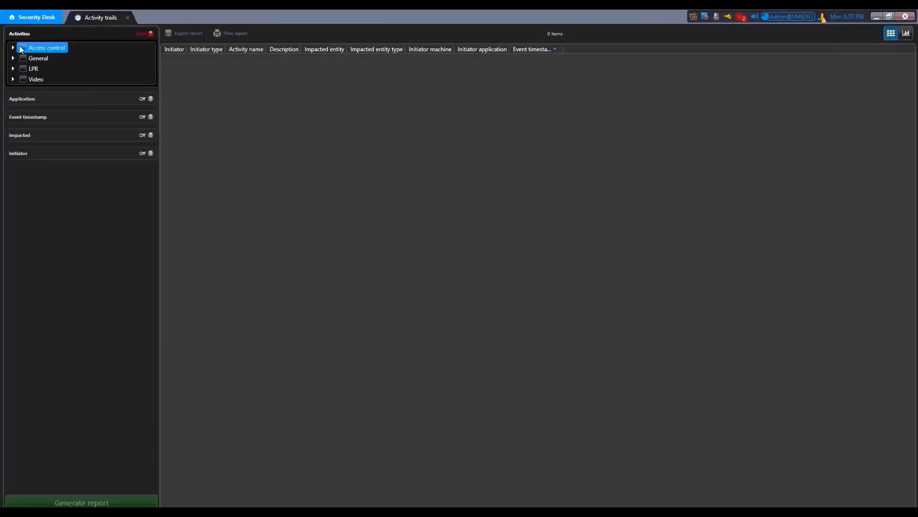
click(27, 98)
click(53, 178)
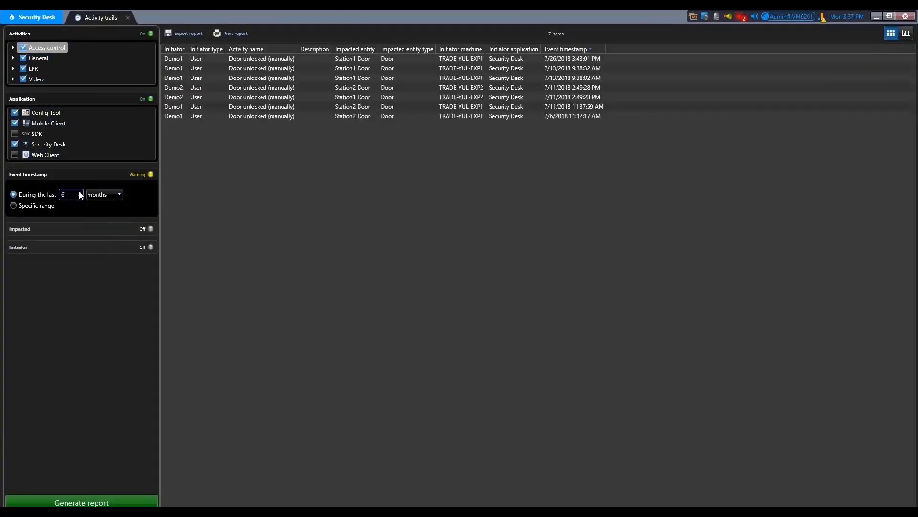
scroll(79, 191, up, 8)
click(112, 506)
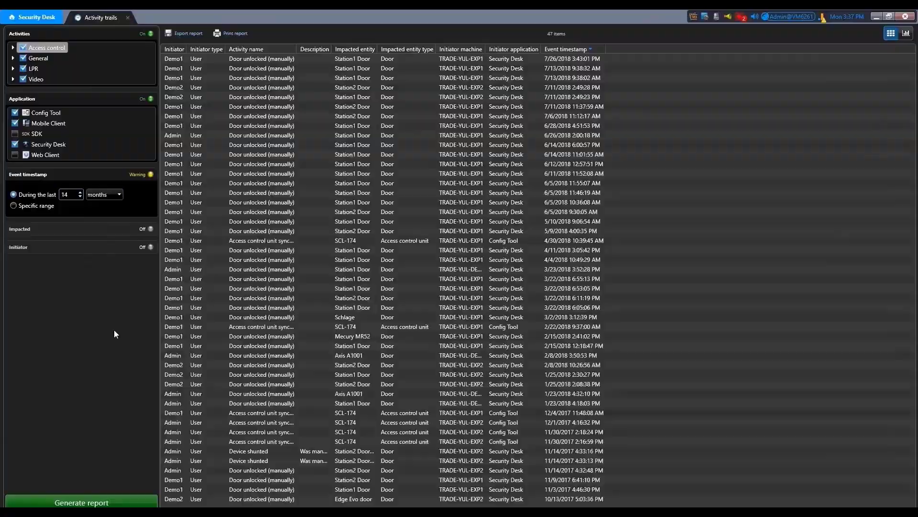
- Chart it as stacked columns split by Event timestamp with Activity name on the X-axis, then return home
click(905, 34)
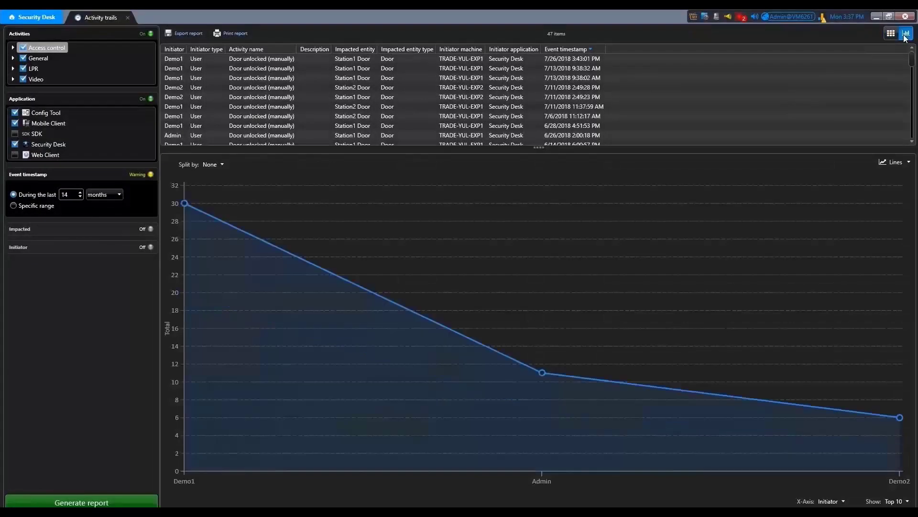
click(903, 163)
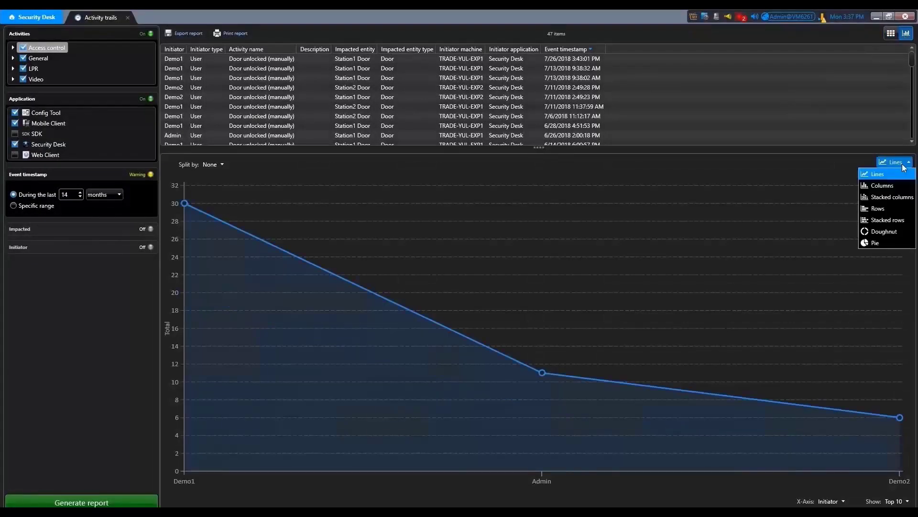
click(887, 198)
click(220, 172)
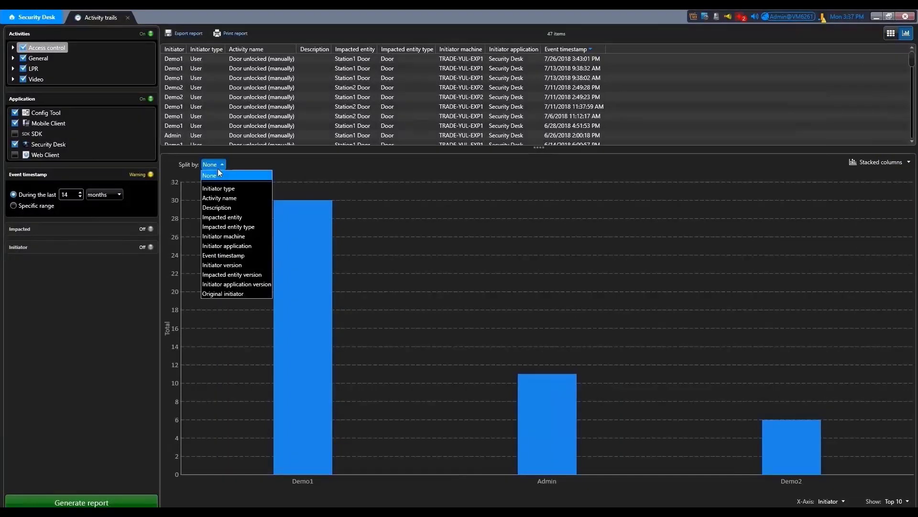
click(223, 255)
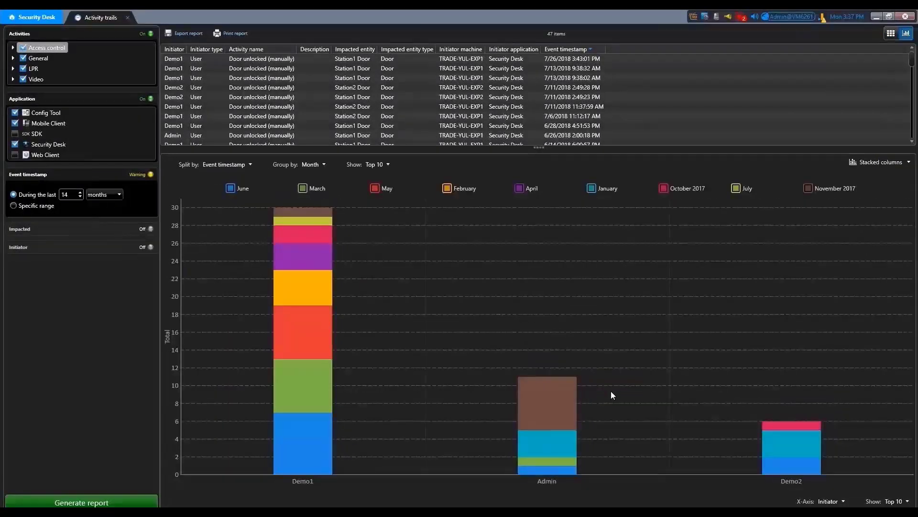
click(835, 502)
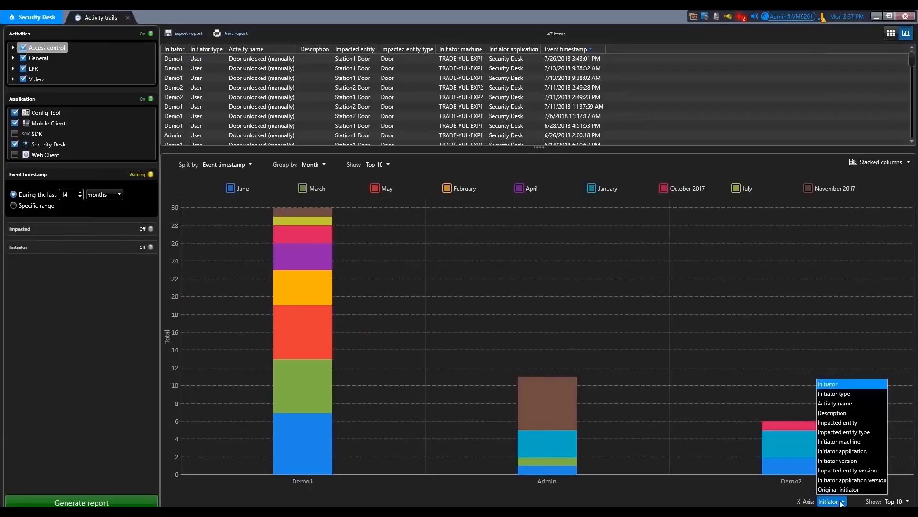
click(834, 403)
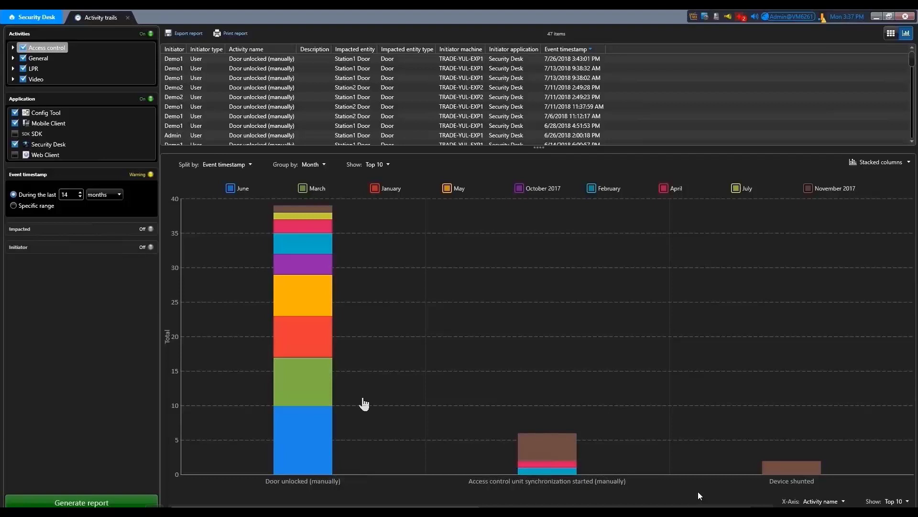
click(210, 125)
click(50, 18)
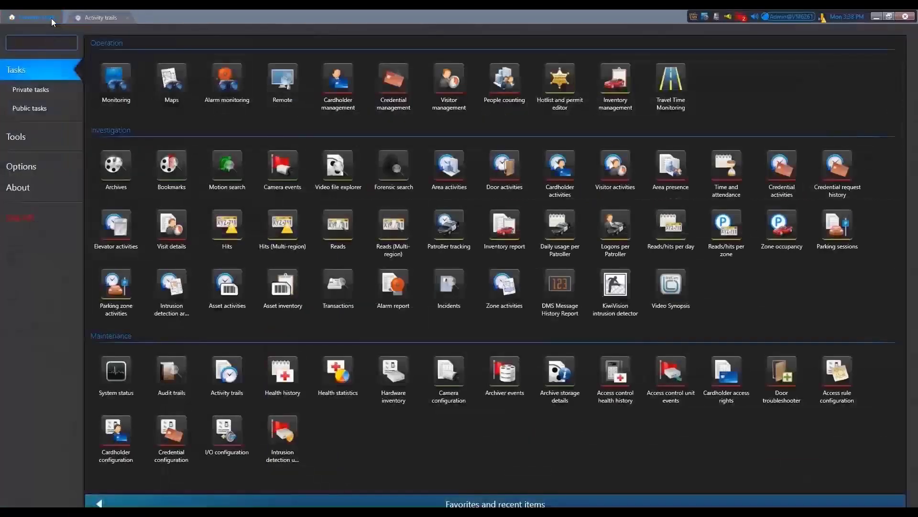
- Open an Audit trails report filtered to Config Tool, Mobile Client and Security Desk applications
click(172, 371)
click(13, 46)
click(13, 56)
click(13, 77)
click(28, 126)
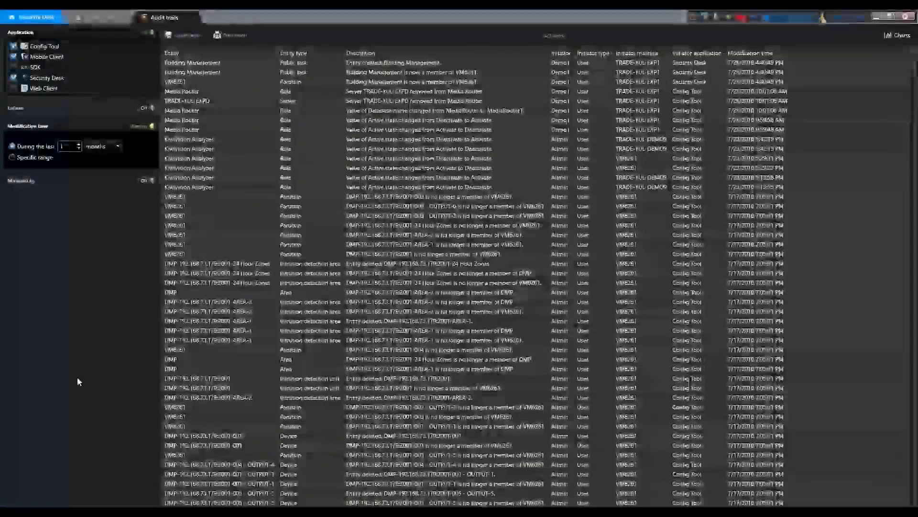
- Show the audit results as a doughnut chart with the Others slice hidden
click(895, 36)
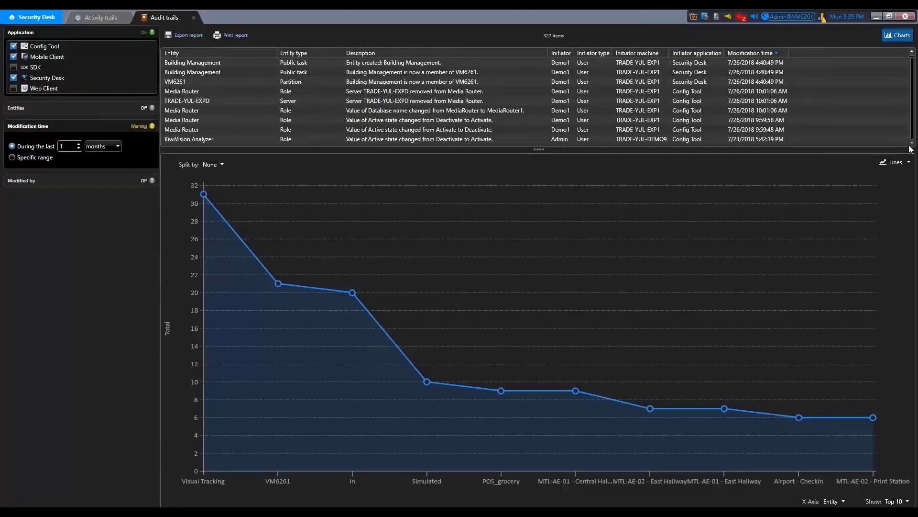
click(907, 163)
click(883, 232)
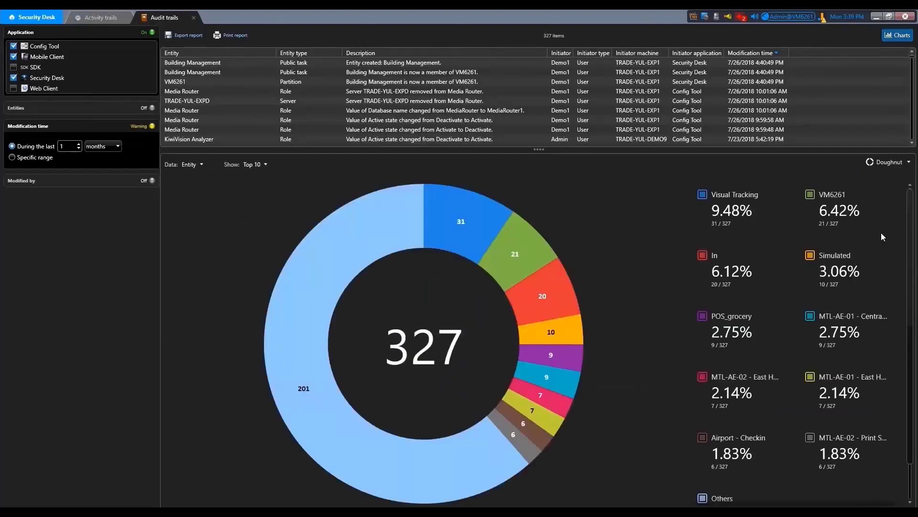
scroll(911, 398, down, 1)
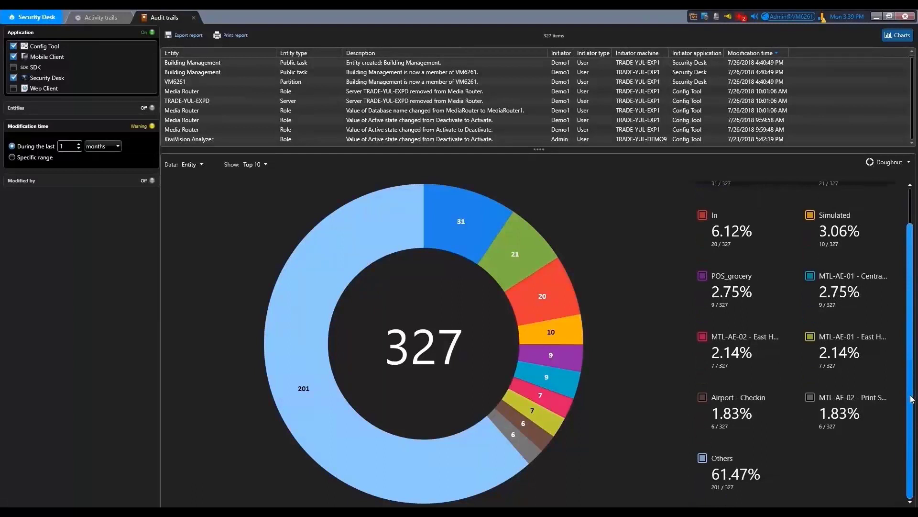
click(704, 458)
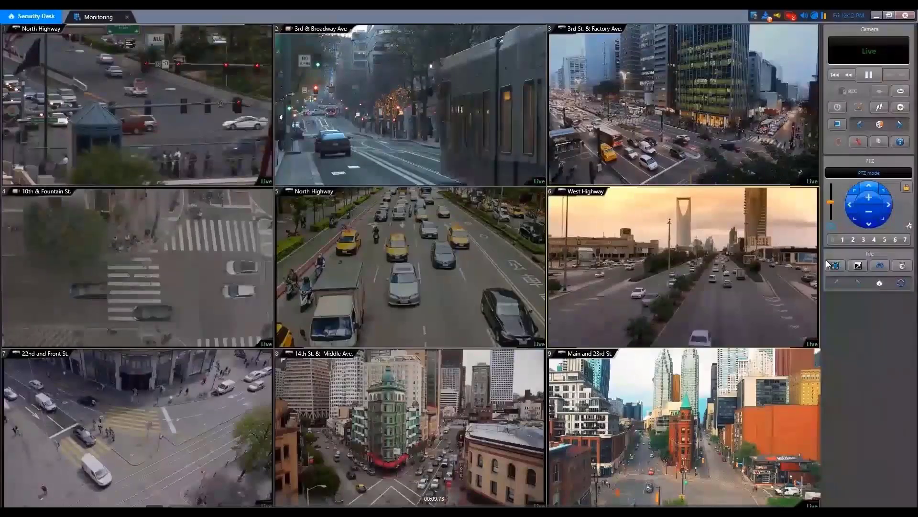
- Check the available software updates from the notification tray icon
click(766, 17)
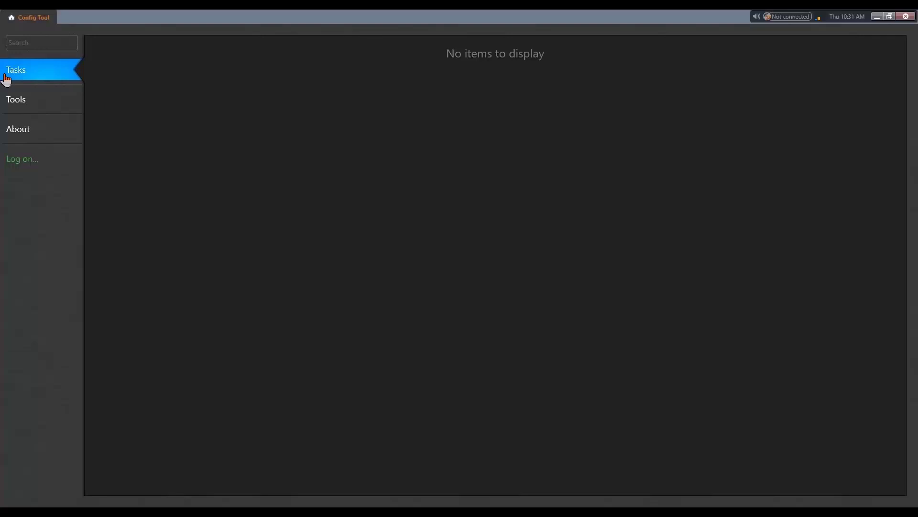
- Log on to the localhost Directory with the account password and go to the Config Tool home page
click(44, 171)
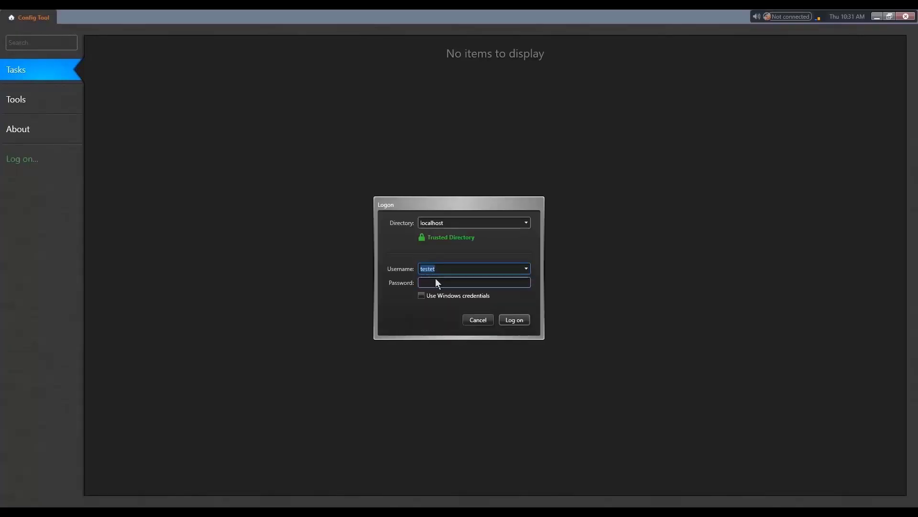
click(452, 282)
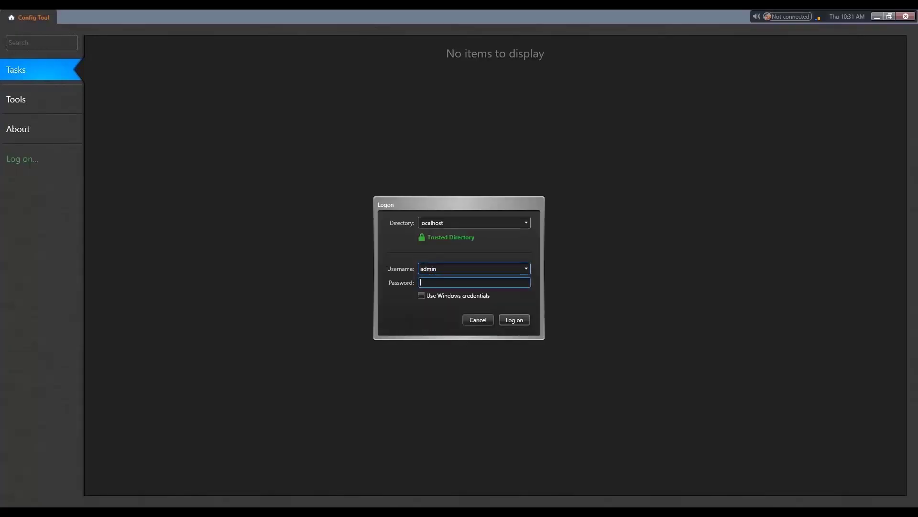
text(********)
key(Return)
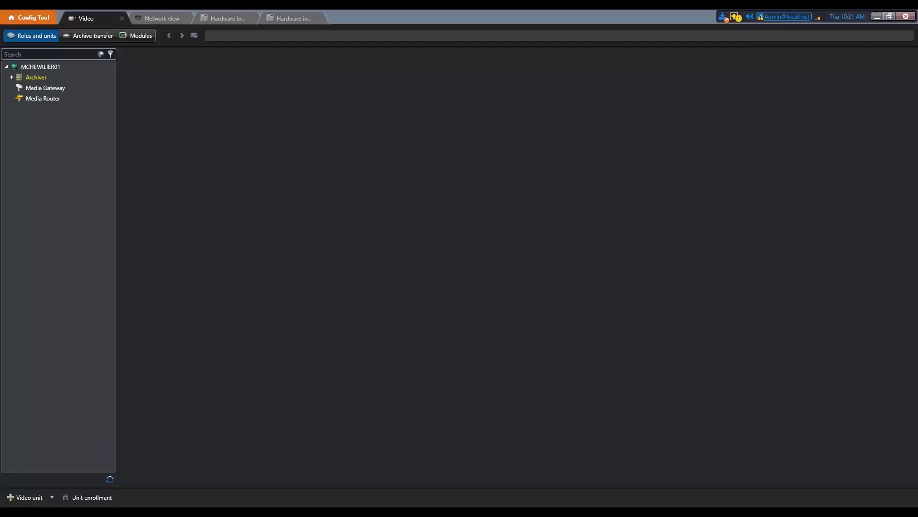
click(30, 18)
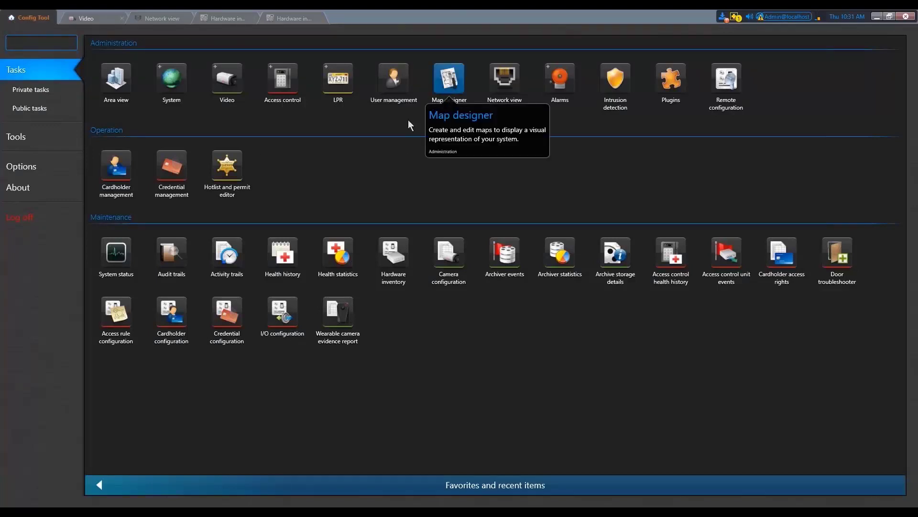
mouse_move(340, 512)
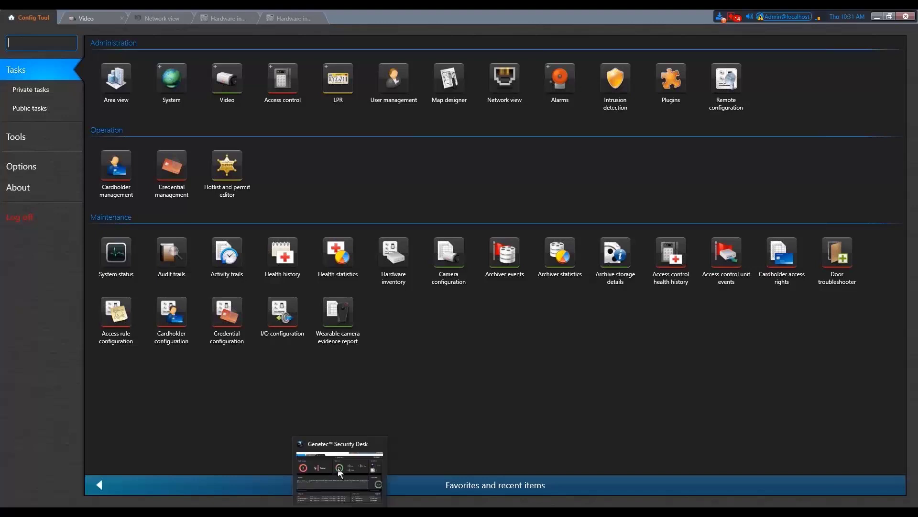
- Generate the Hardware inventory report and scroll right to the firmware and upgrade columns for 8 units
click(231, 22)
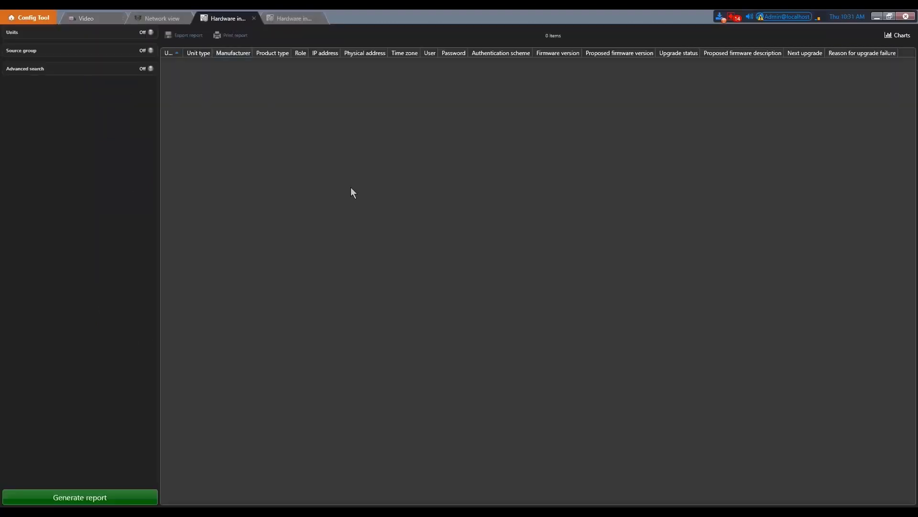
click(73, 496)
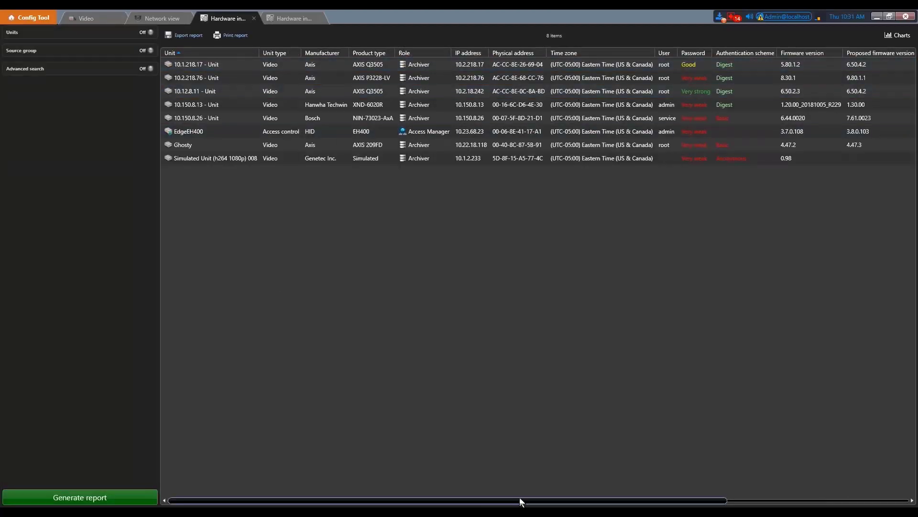
drag(521, 500, 584, 498)
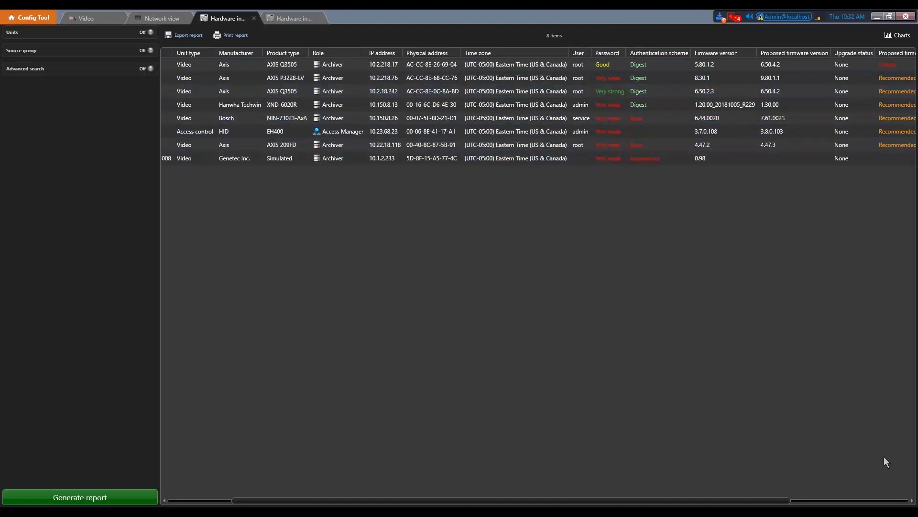
click(912, 501)
click(912, 500)
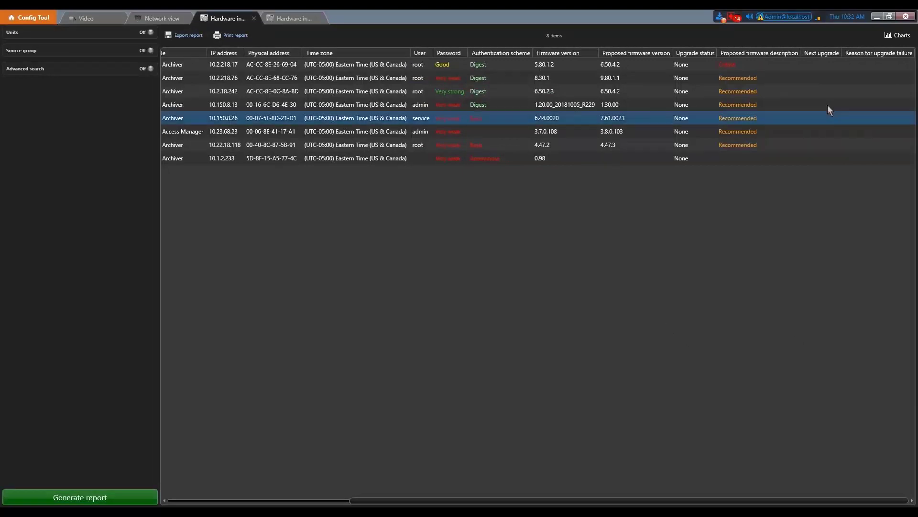
- Chart the inventory results as a Pie with Password as the data field
click(890, 38)
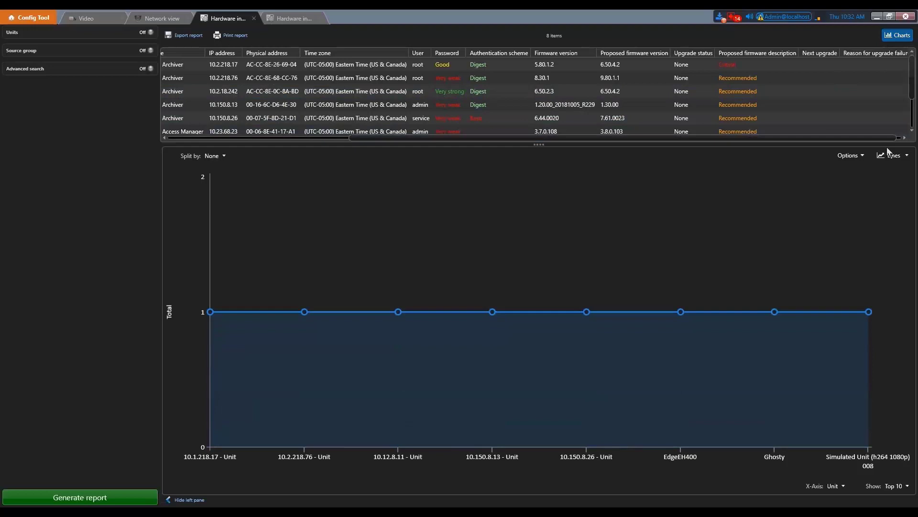
click(900, 156)
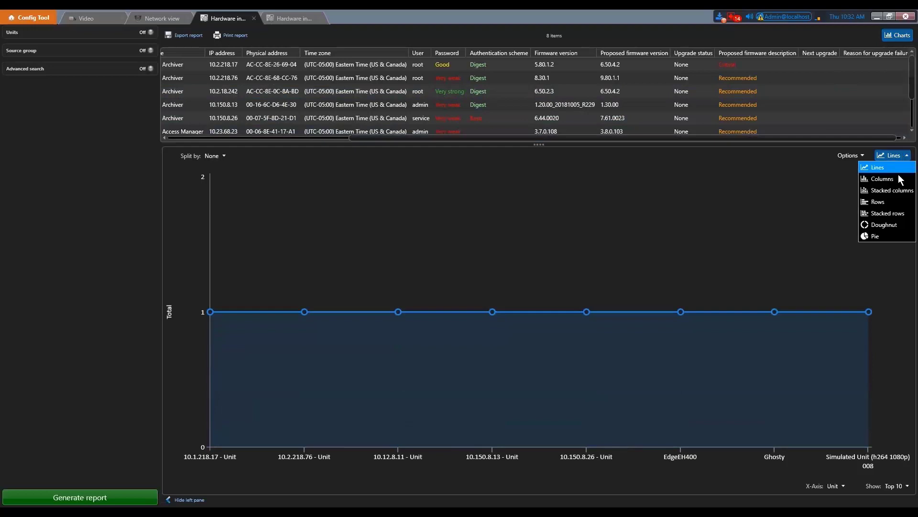
click(882, 236)
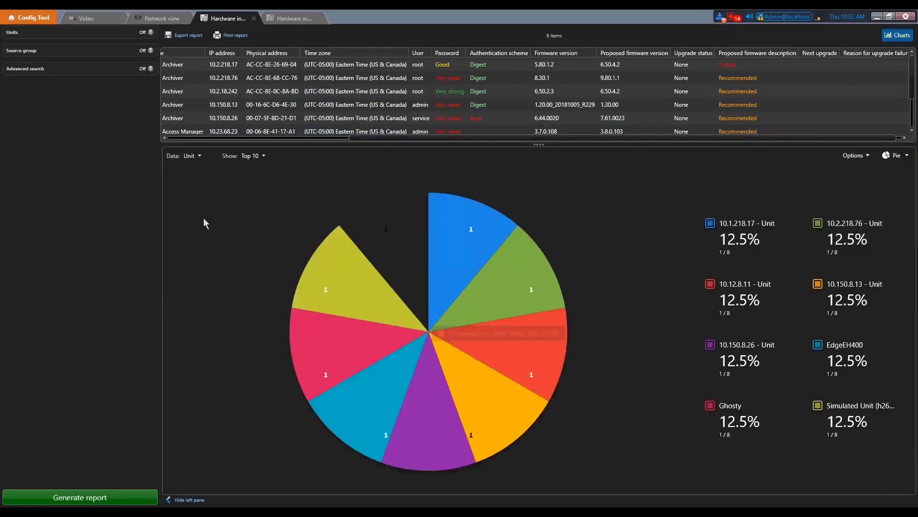
click(197, 156)
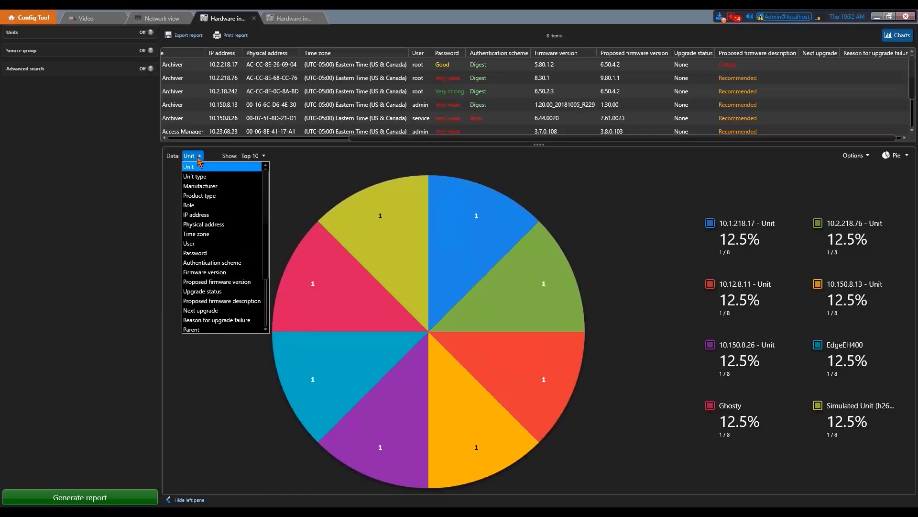
click(196, 252)
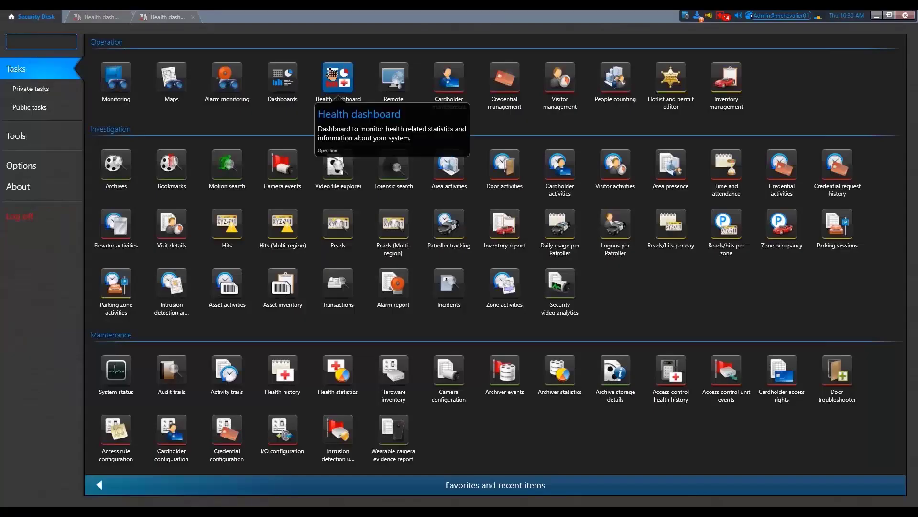
- Open the security checklist (15 of 23 done) and select 'Enforce a strong user password policy'
click(161, 20)
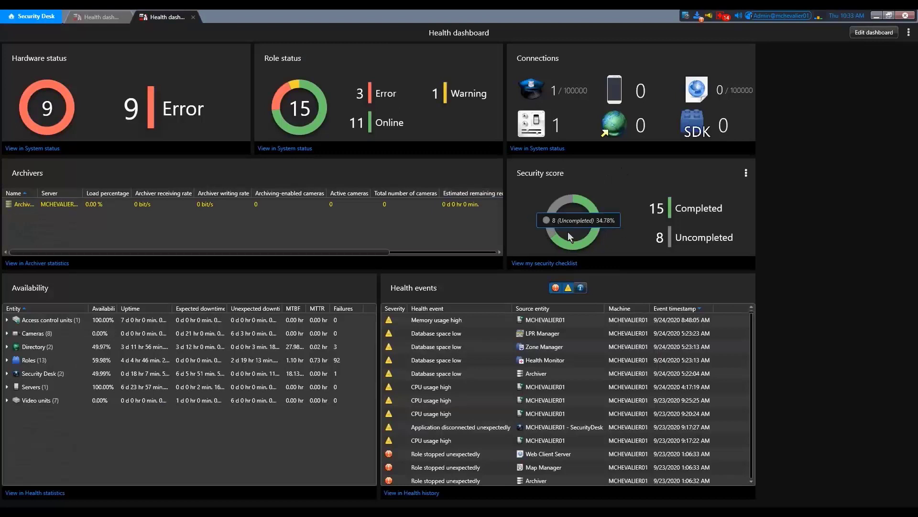
click(568, 268)
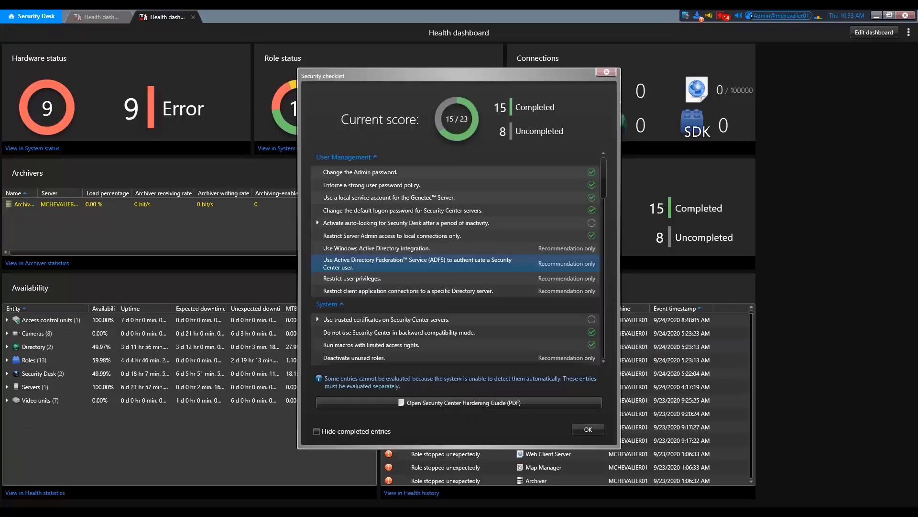
scroll(529, 249, down, 10)
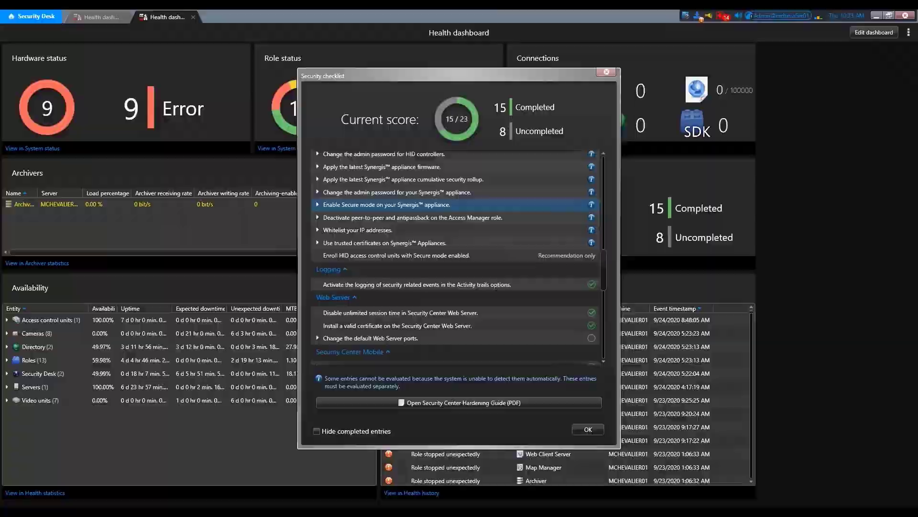
scroll(531, 209, up, 12)
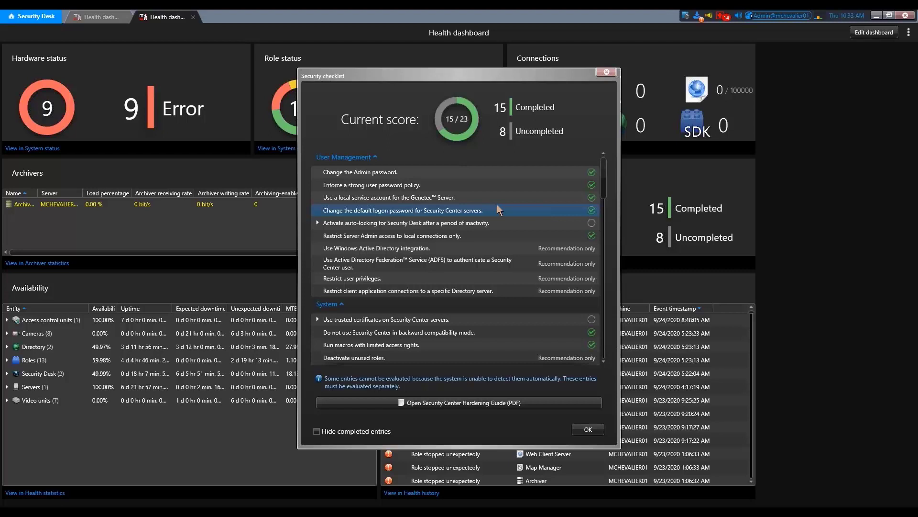
click(459, 186)
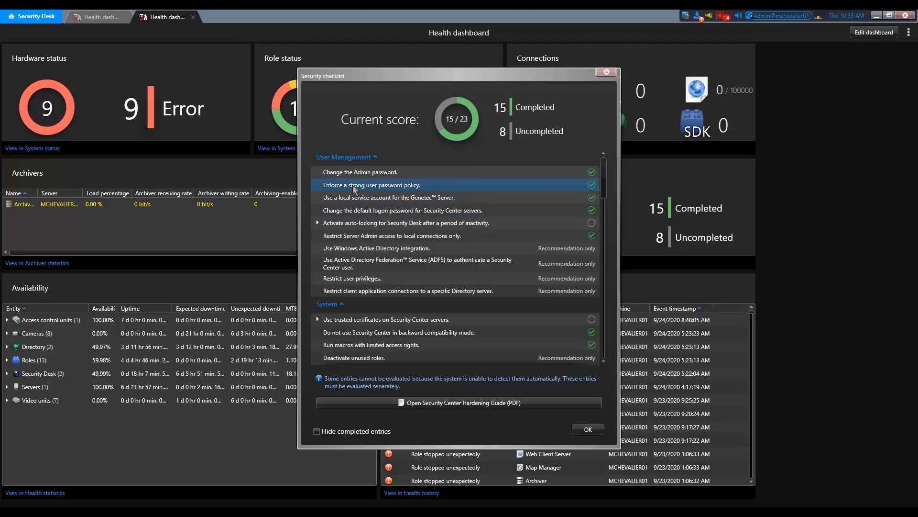